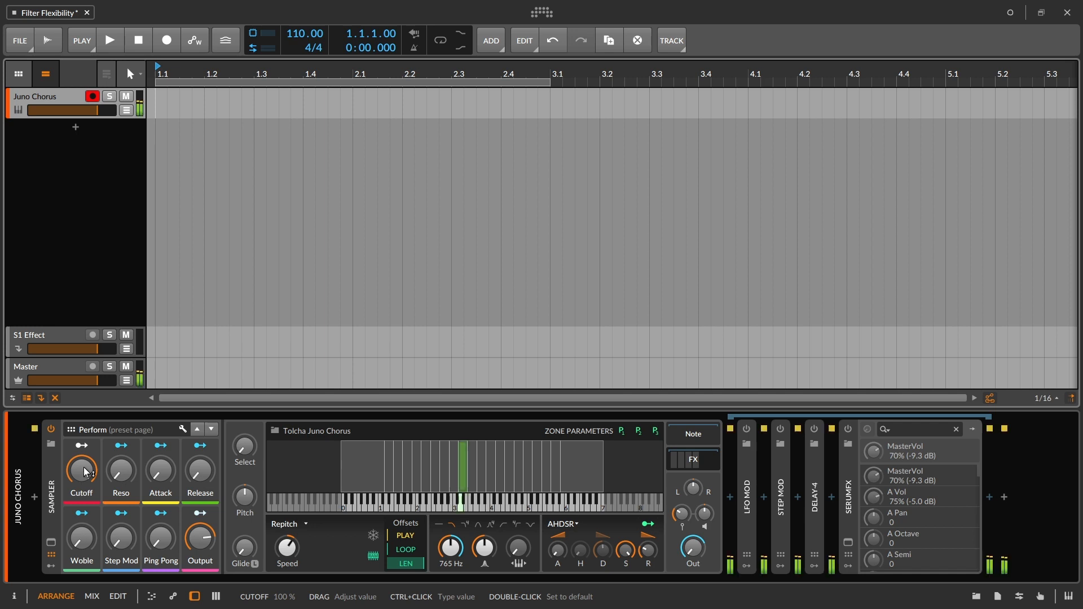
- Sweep the sampler's Cutoff macro down to 0% to audition the filter, and undo the change
left_click_drag(78, 463, 83, 467)
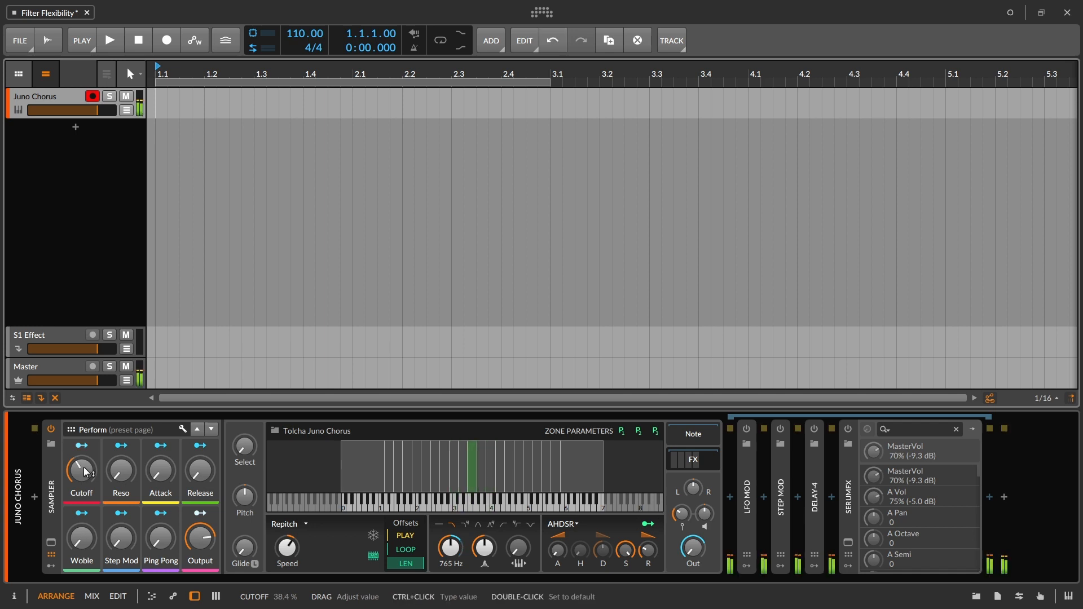
mouse_move(84, 467)
left_mouse_down()
mouse_move(83, 440)
mouse_move(84, 477)
mouse_move(94, 468)
left_mouse_up()
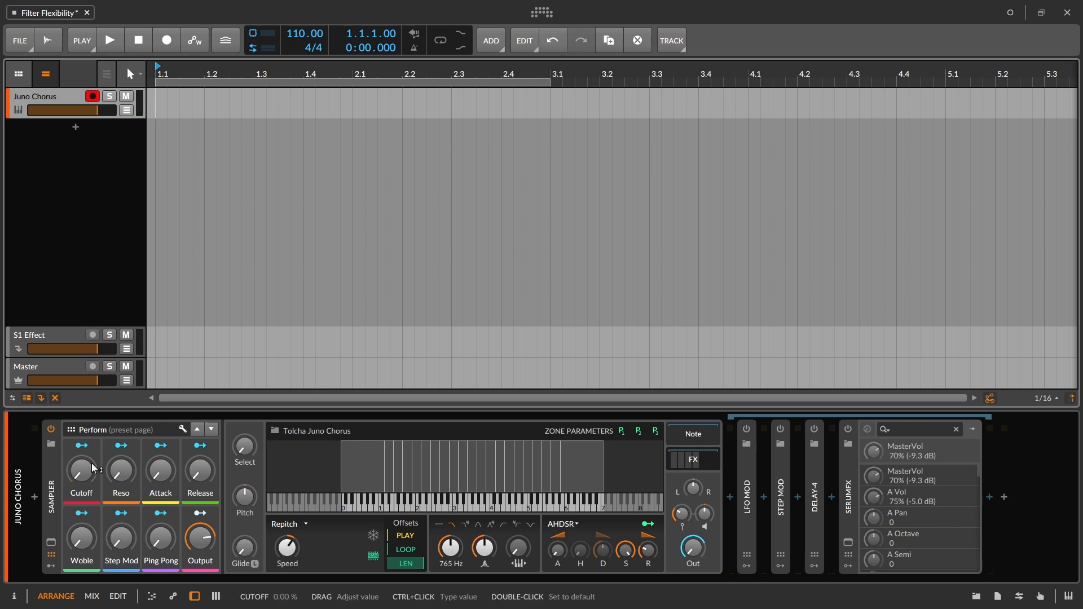
key("ctrl+z")
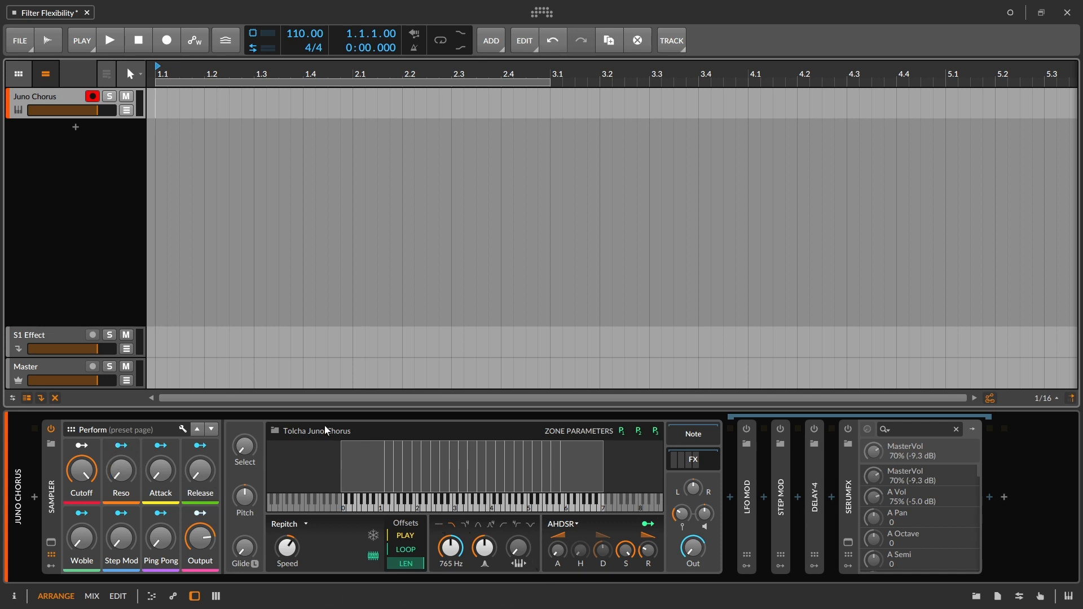
- Inspect the sampler's modulators and the AHDSR envelope's modulation assignments, and hide them again
left_click(49, 567)
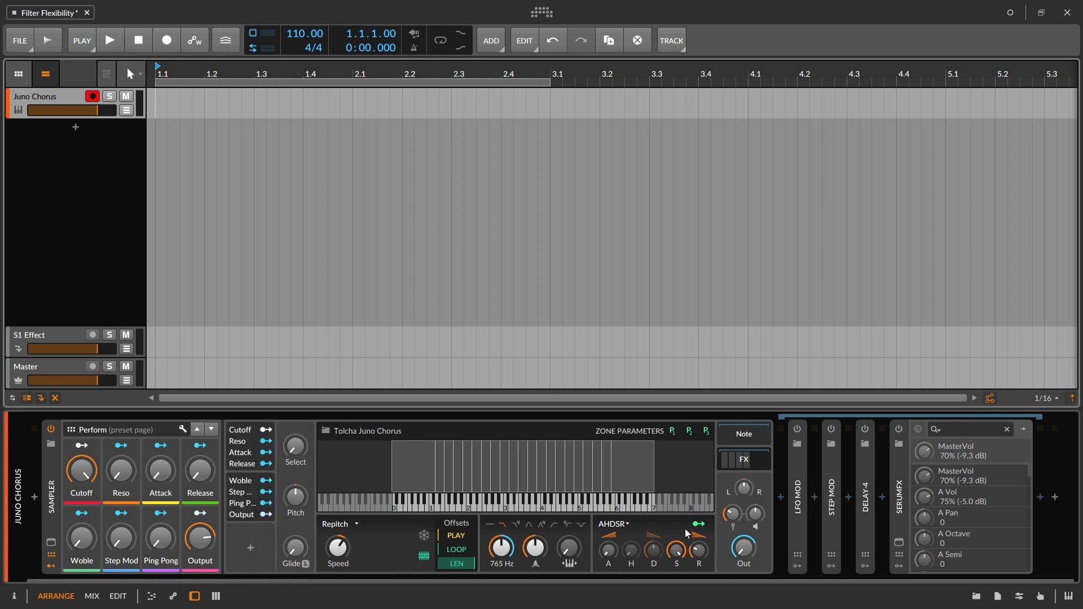
left_click(702, 527)
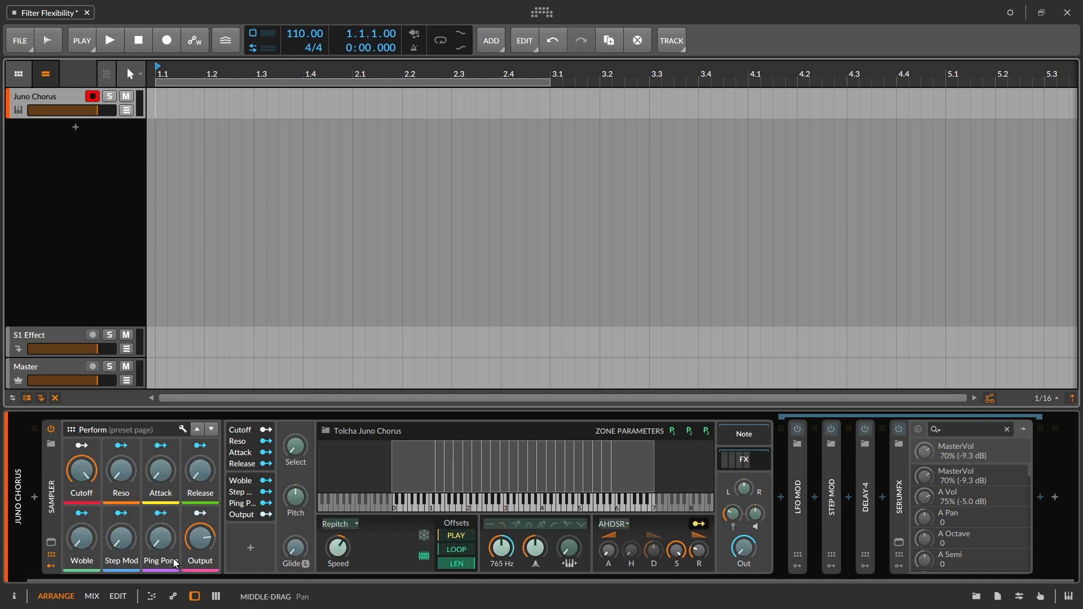
left_click(42, 570)
left_click(46, 568)
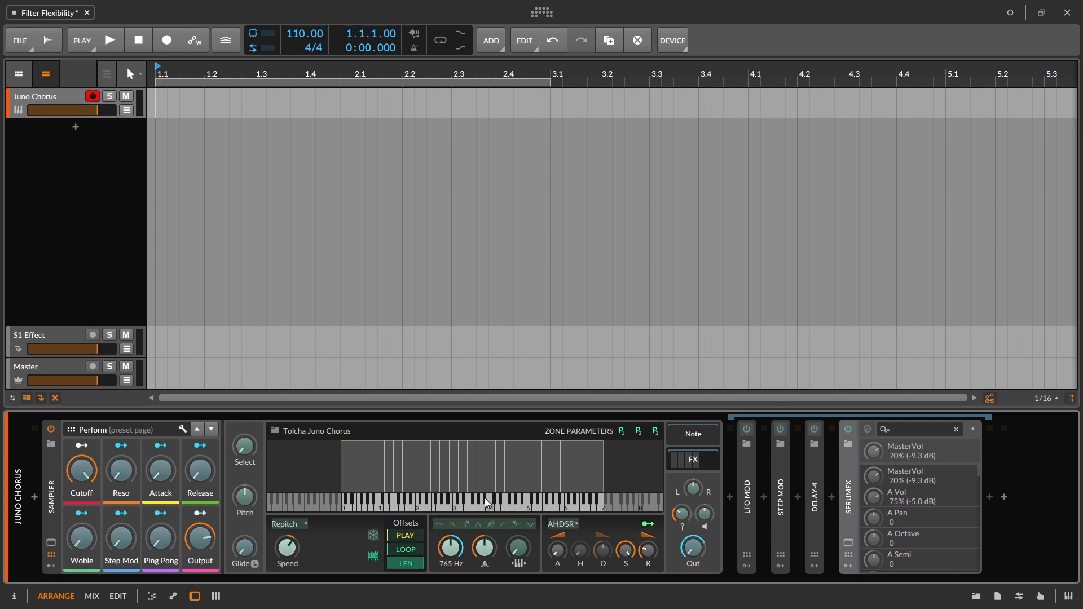
left_click(649, 523)
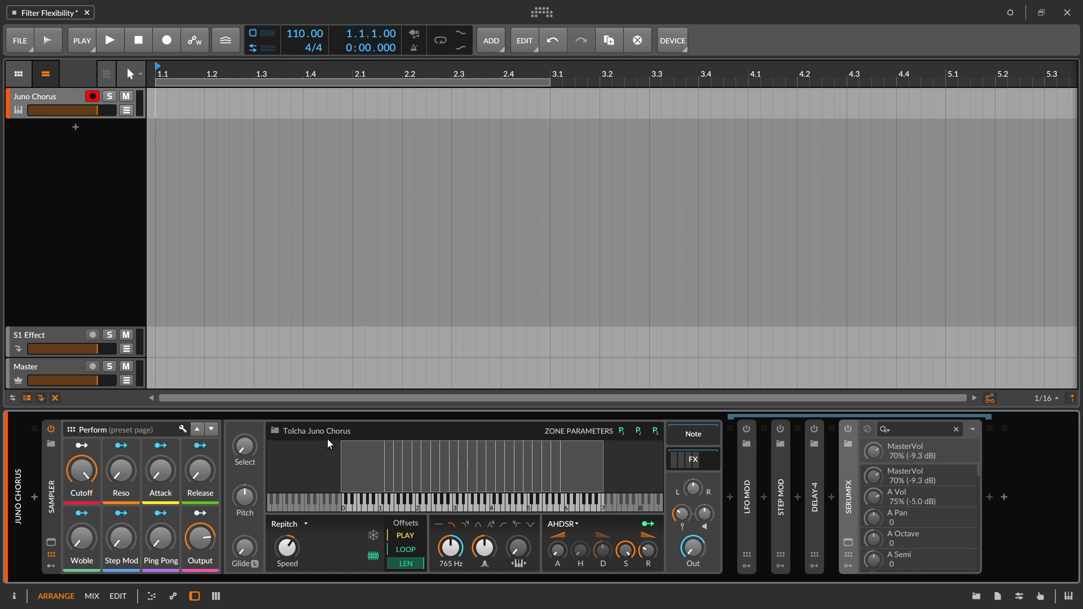
- Enable the SerumFX device in the sampler's FX chain and open its plug-in window
left_click(684, 458)
left_click(684, 458)
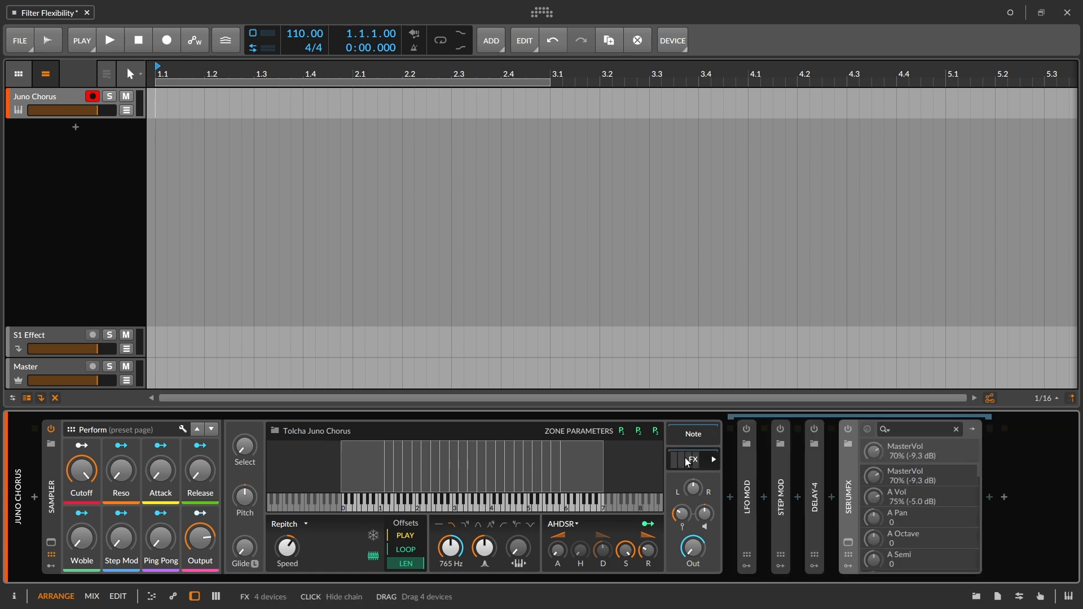
left_click(848, 431)
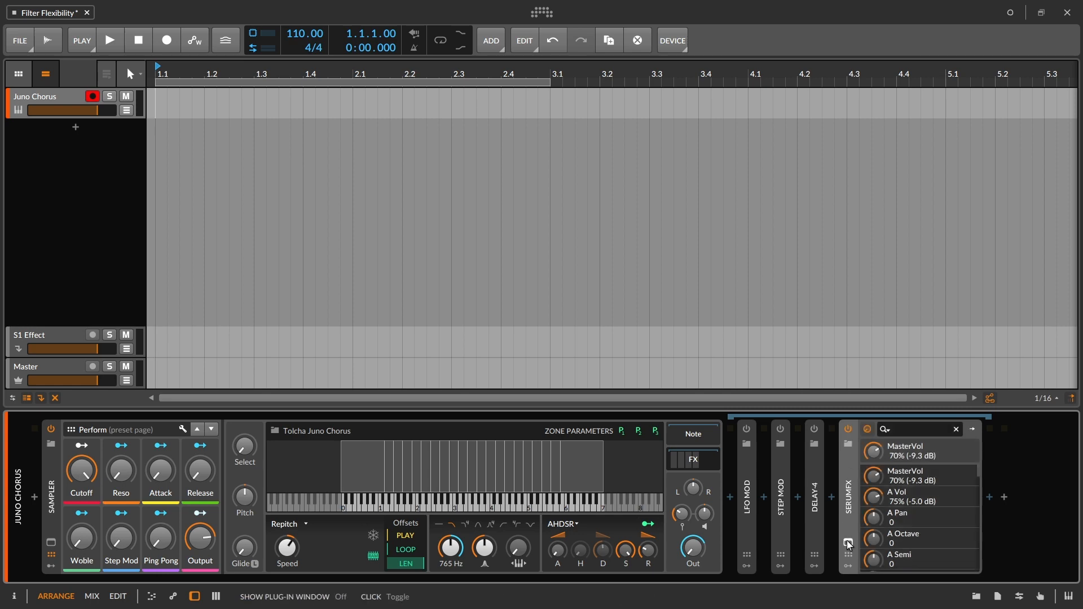
left_click(847, 543)
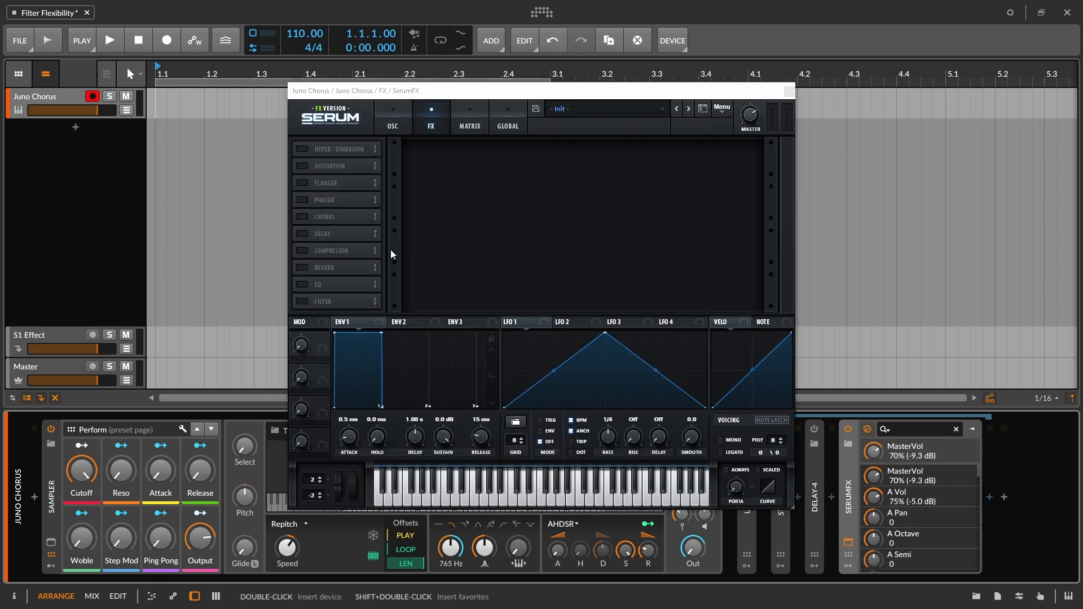
- Turn on SerumFX's Filter module and change its filter type to French LP from the Misc group
left_click(303, 302)
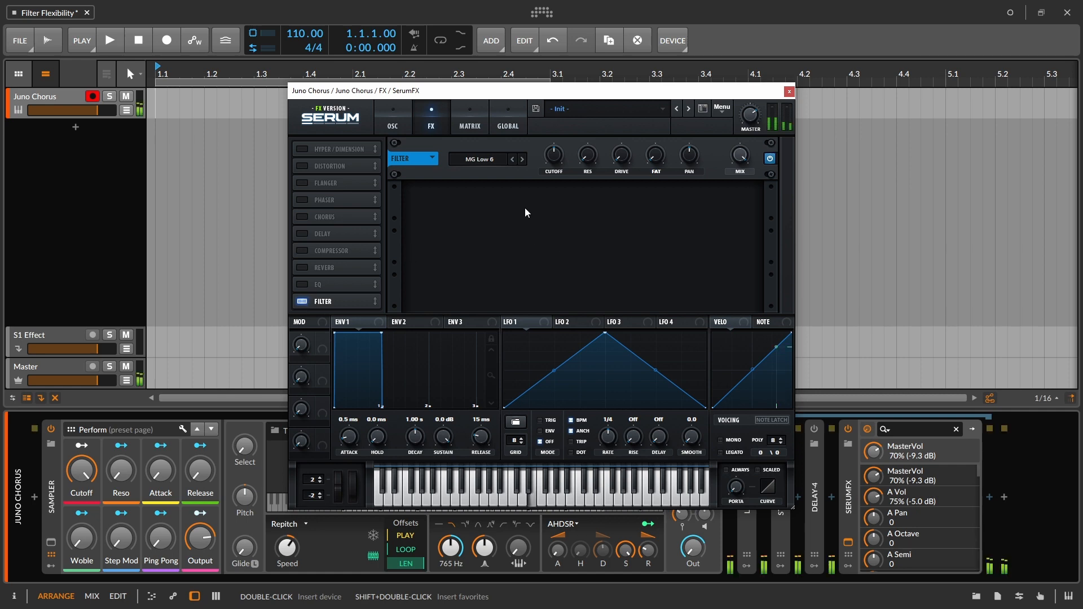
left_click(554, 154)
left_click_drag(543, 66, 651, 275)
left_click(498, 159)
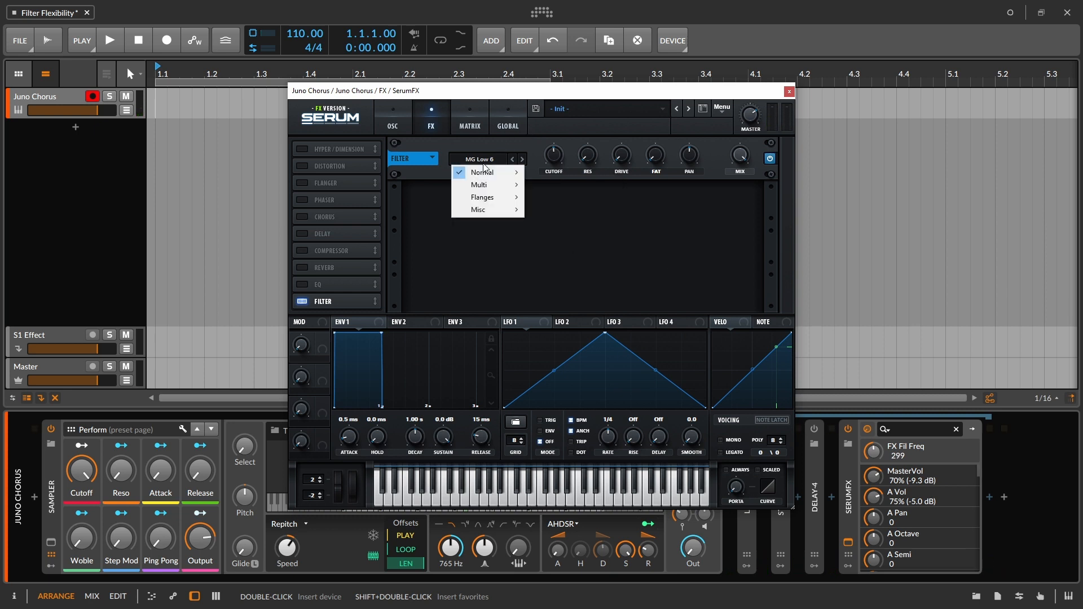
mouse_move(483, 209)
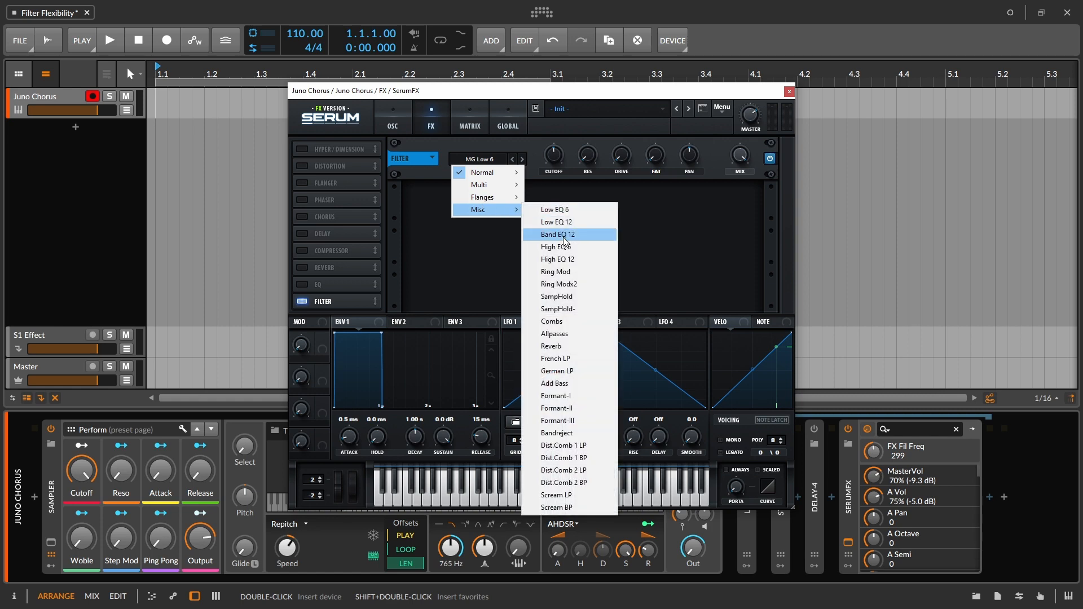
left_click(578, 358)
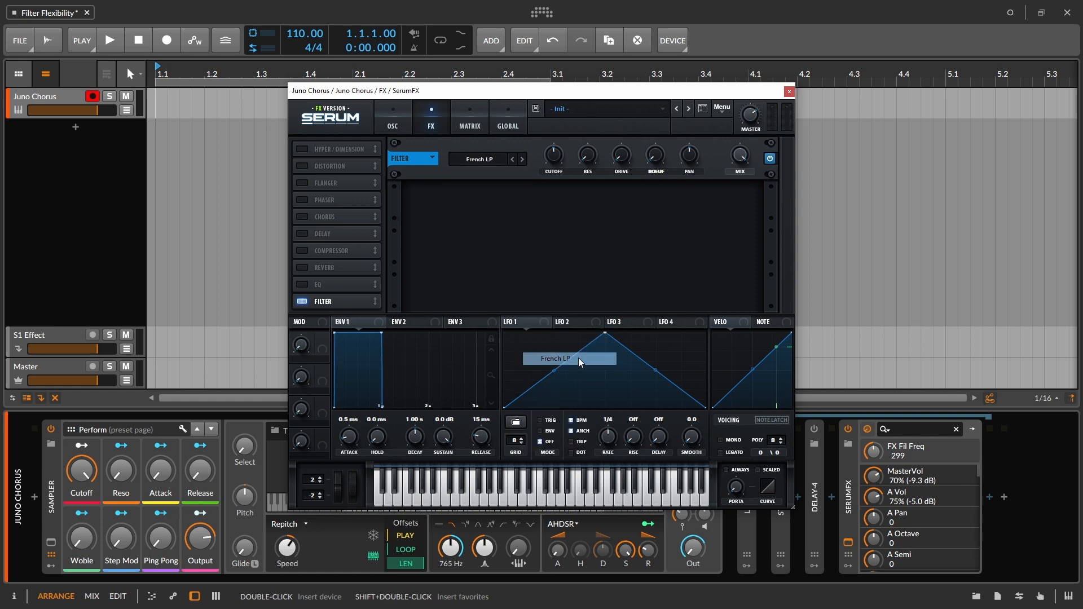
- Raise the French LP filter's resonance and Boeuf, set its drive to 33 and lower its cutoff to about 106 Hz
left_click_drag(590, 163, 618, 112)
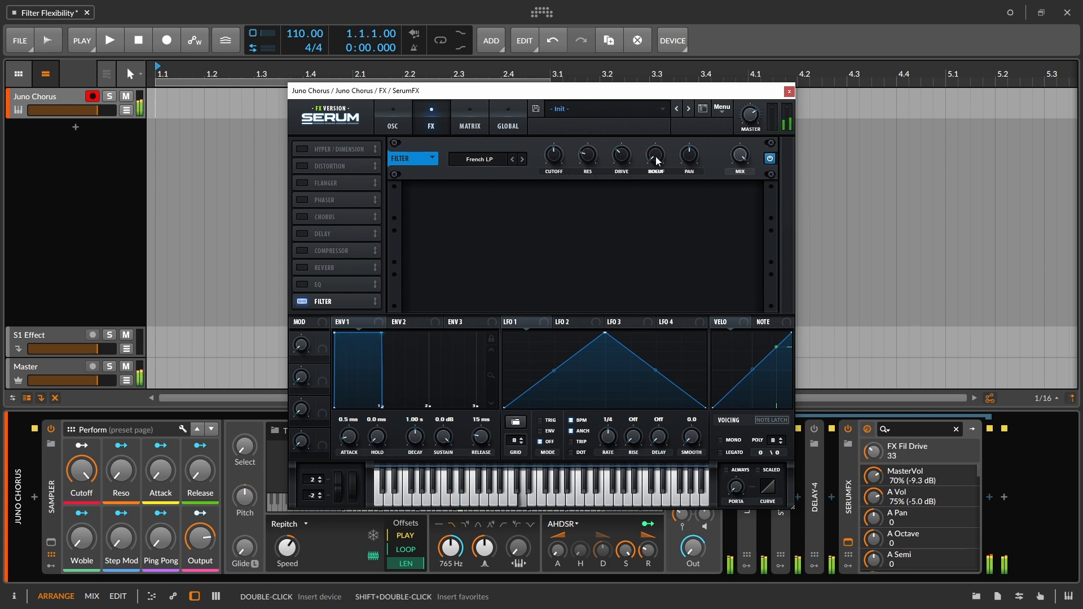
left_click_drag(652, 155, 637, 75)
mouse_move(552, 155)
left_mouse_down()
mouse_move(544, 100)
mouse_move(556, 164)
mouse_move(554, 135)
left_mouse_up()
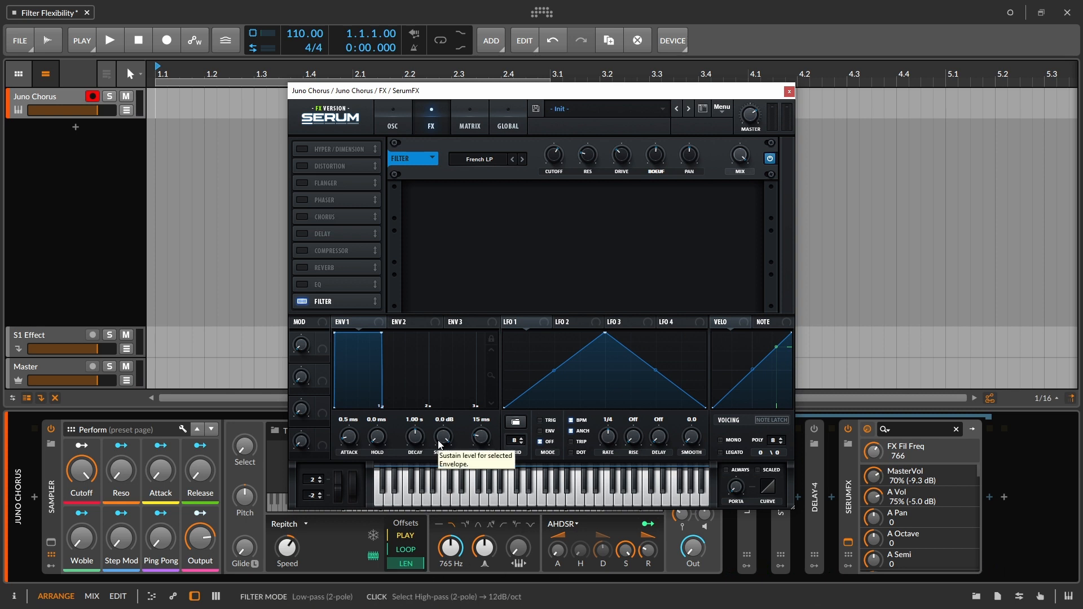
left_click_drag(561, 151, 561, 182)
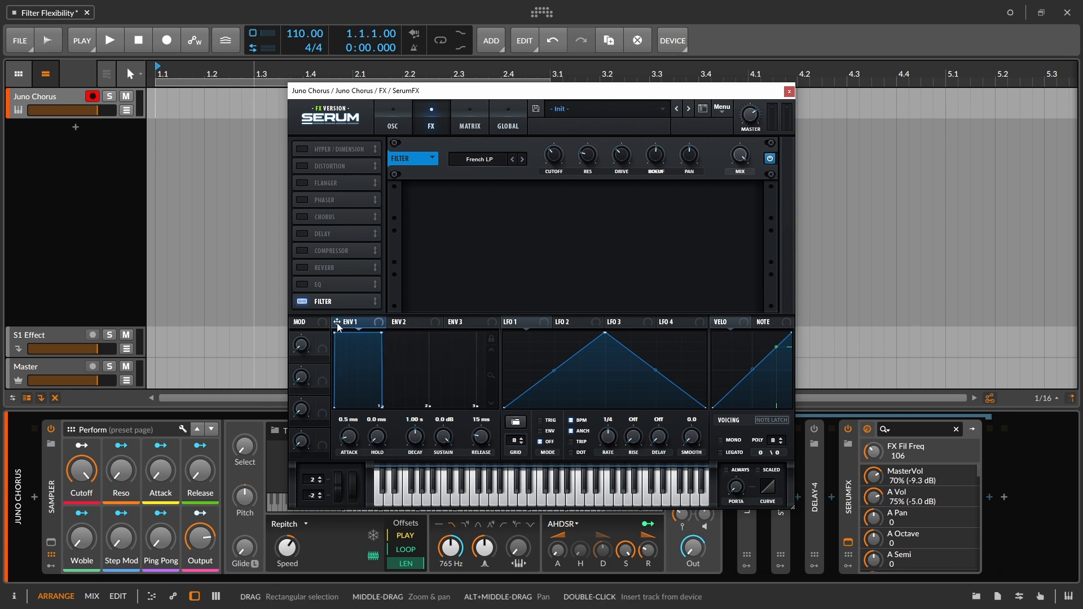
- Modulate the filter cutoff with Env 1 at 65, using -22.3 dB sustain and 1.19 s release, and adjust the sampler's own amp release
left_click_drag(337, 322, 554, 166)
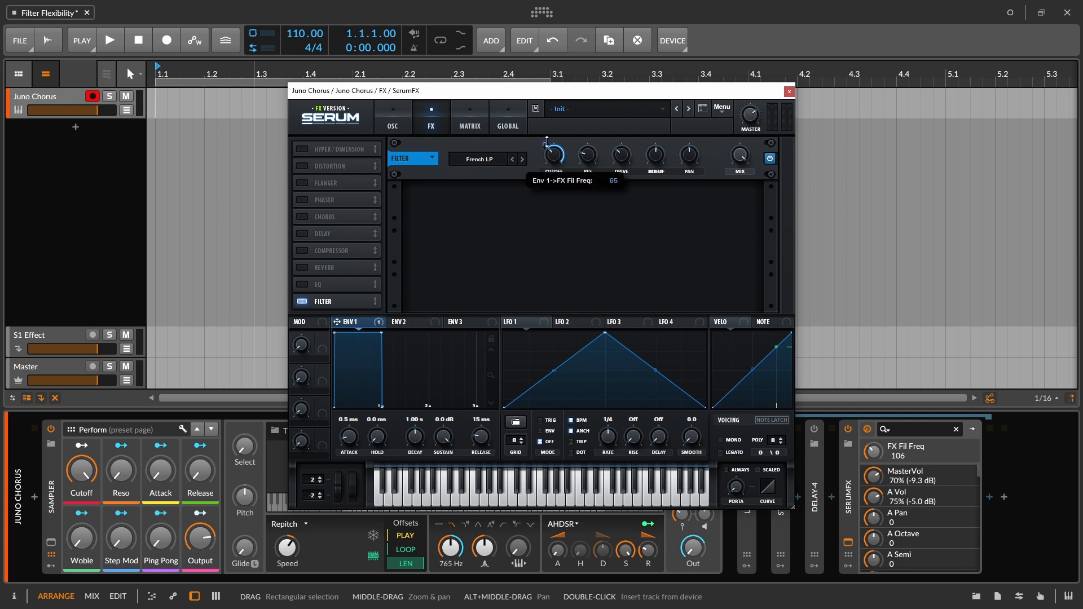
left_click_drag(443, 438, 436, 513)
left_click_drag(486, 439, 487, 421)
left_click_drag(648, 550, 648, 528)
left_click(444, 437)
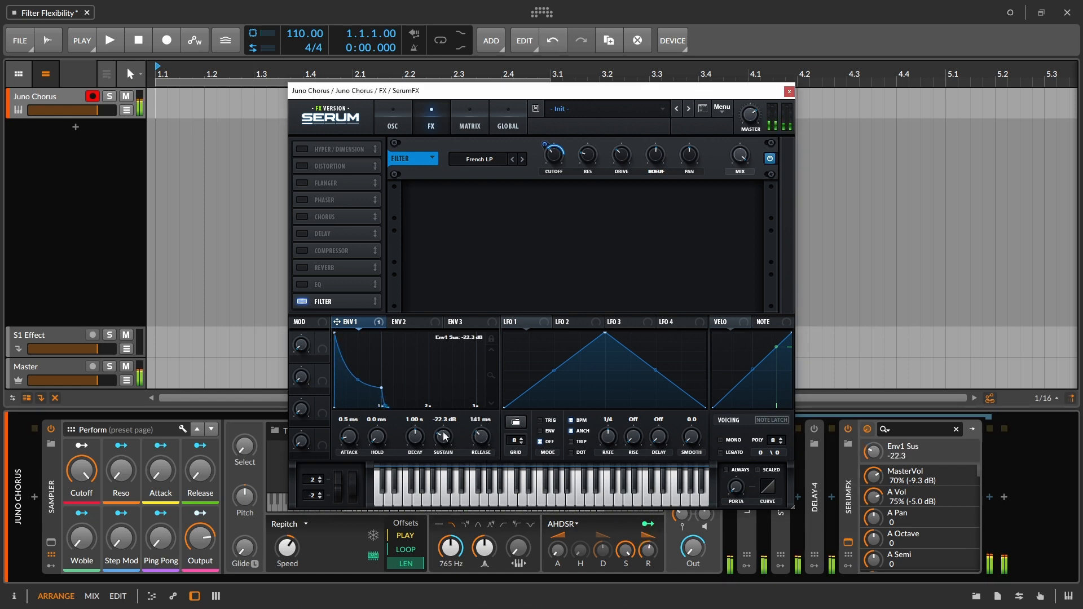
left_click_drag(476, 443, 487, 419)
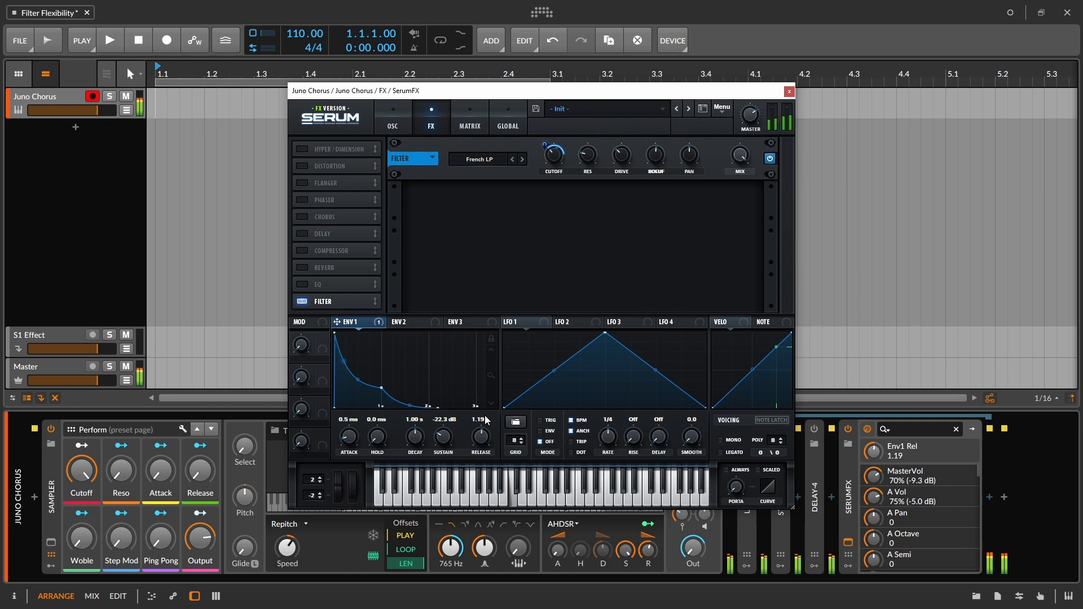
- Disable SerumFX, adjust the sampler's Cutoff and Reso macros for comparison, and close the plug-in window
left_click(848, 430)
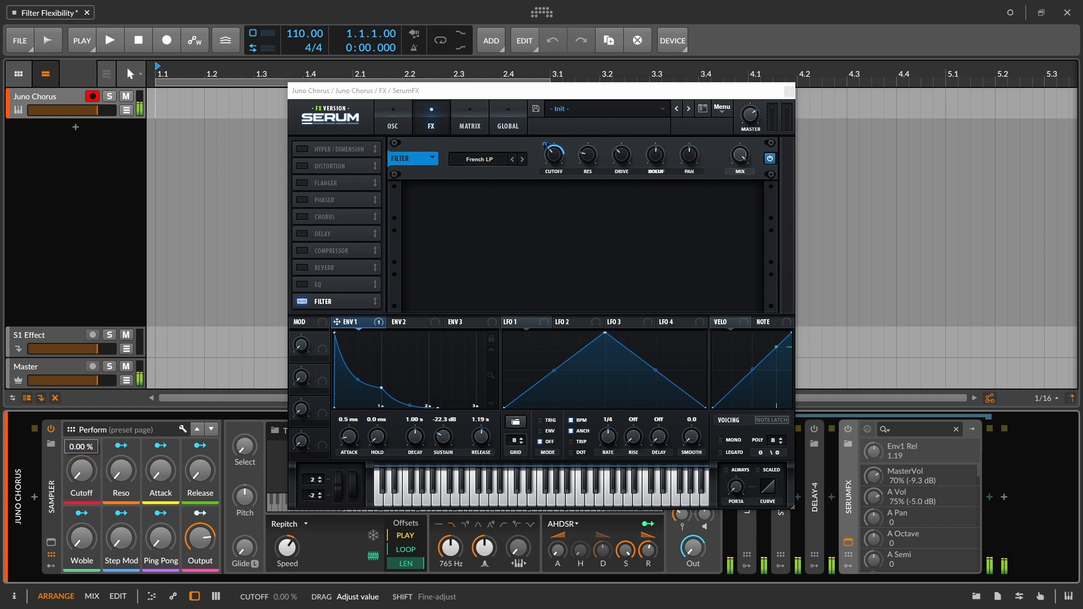
left_click_drag(121, 470, 82, 490)
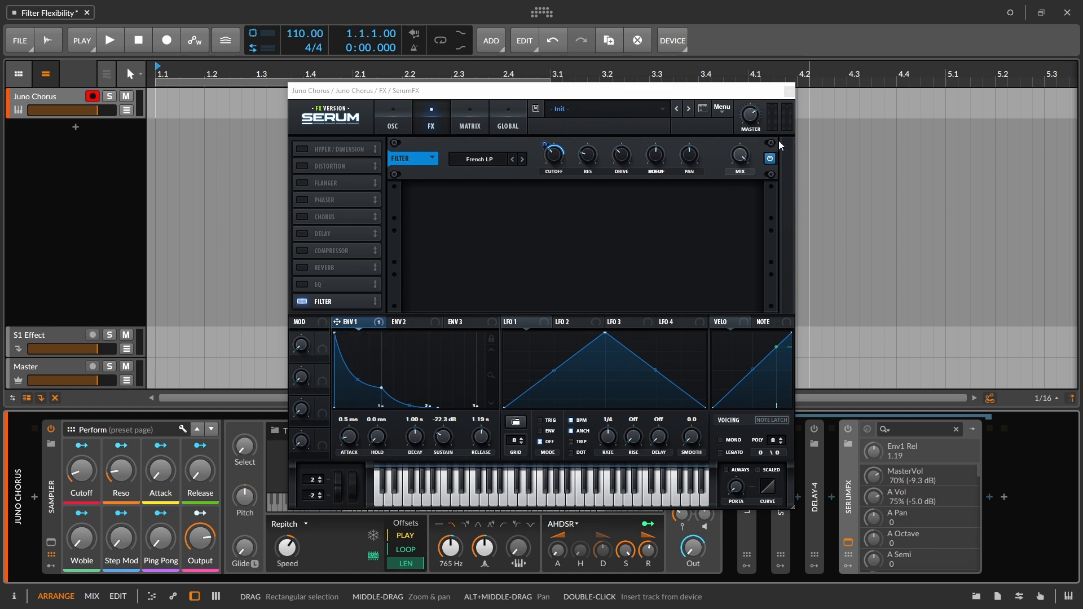
left_click(789, 92)
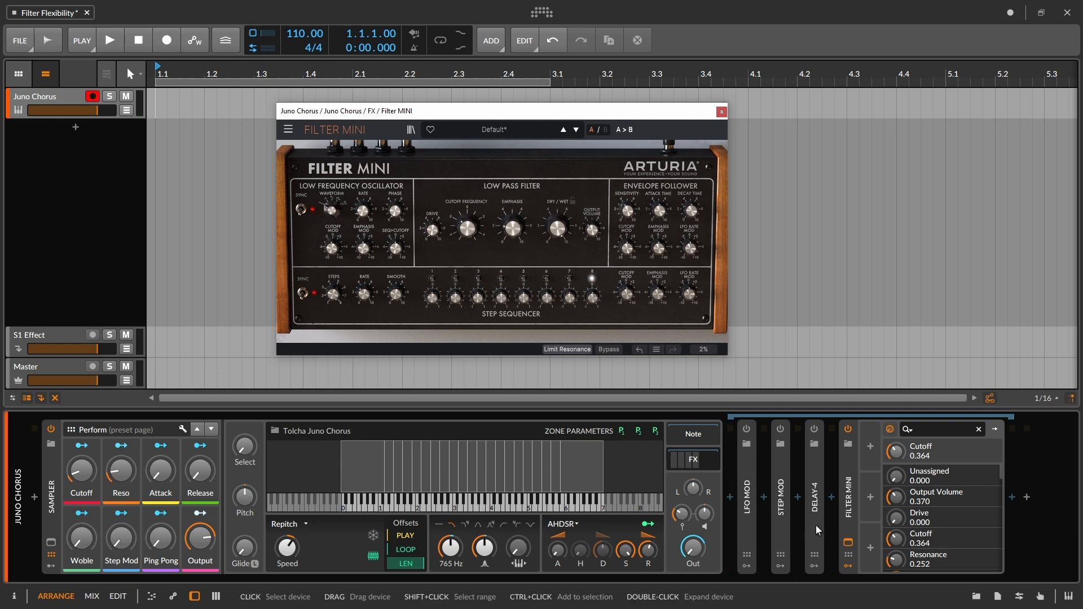
- Add an ADSR modulator to Filter MINI and assign it to Cutoff with an amount of +0.40
left_click(870, 451)
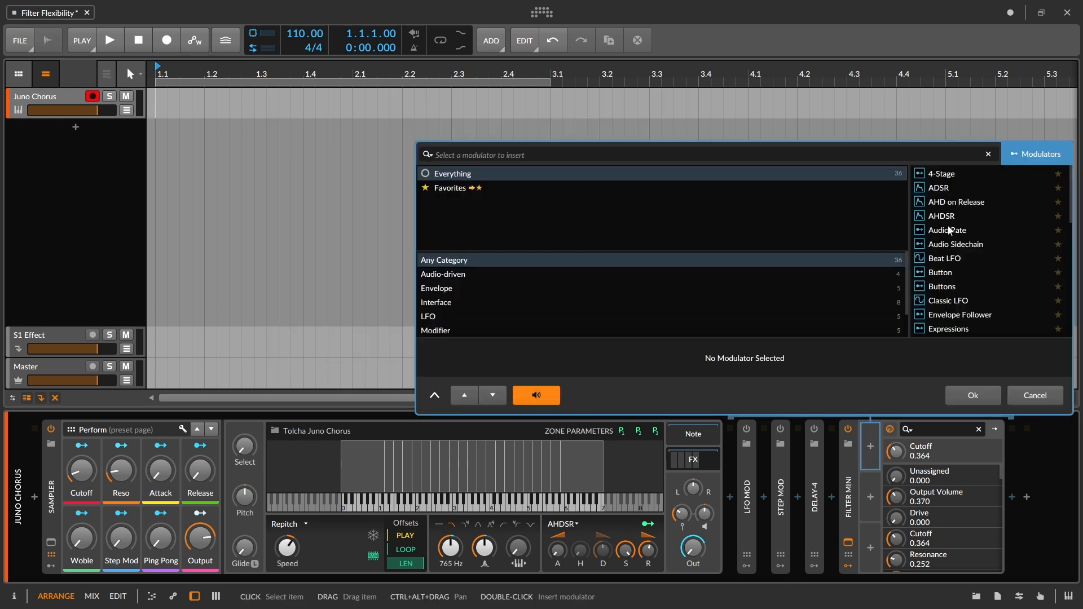
left_click(945, 189)
left_click(966, 395)
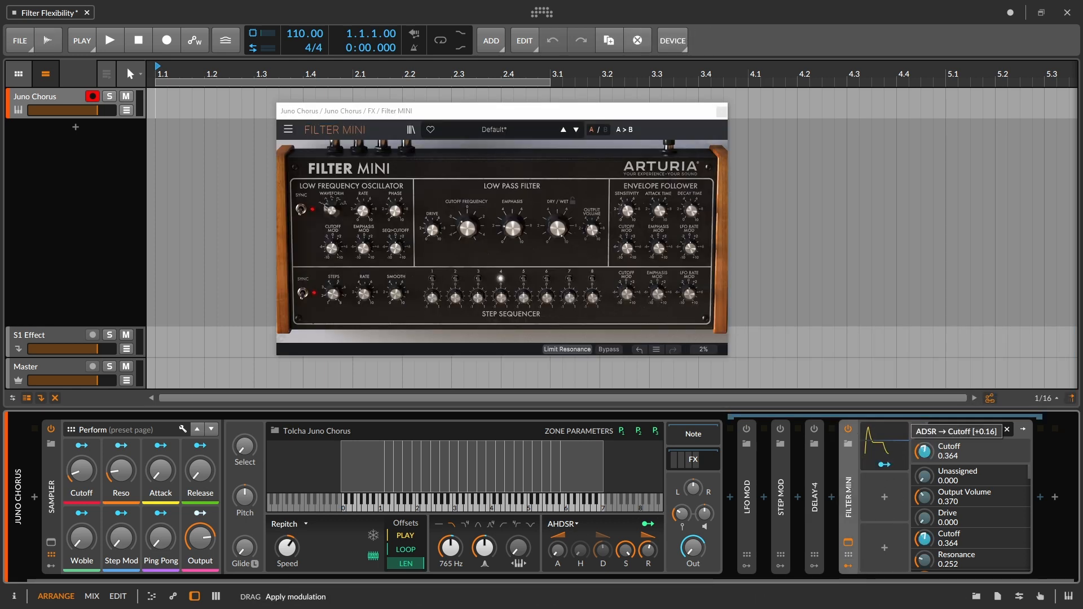
left_click(930, 450)
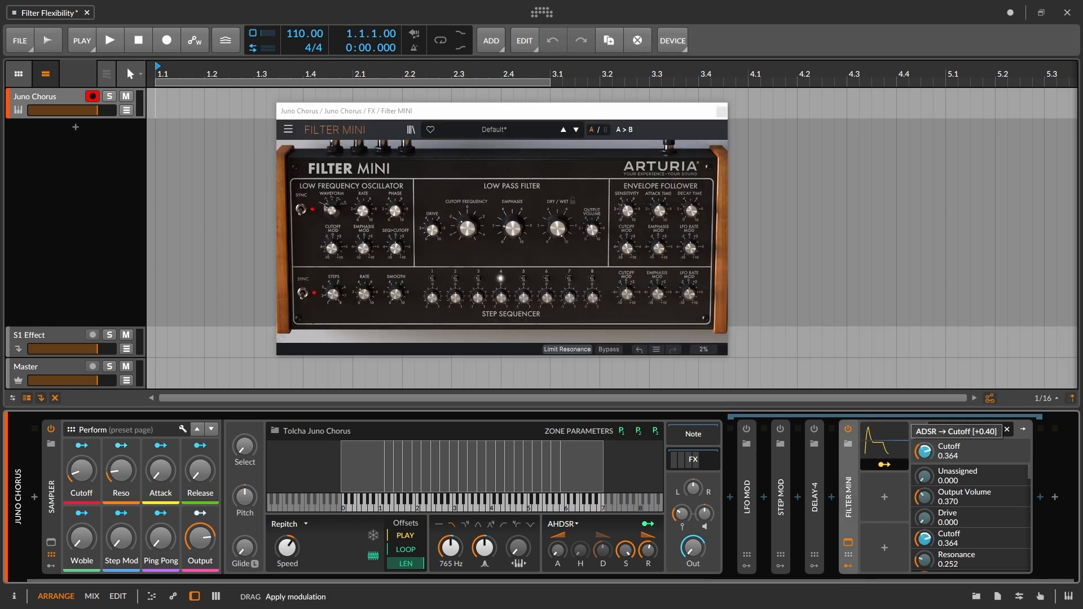
- Lower the ADSR's sustain and set its release to 37.5%, and set Filter MINI's emphasis to 0.464 and drive to 0.552
left_click(883, 441)
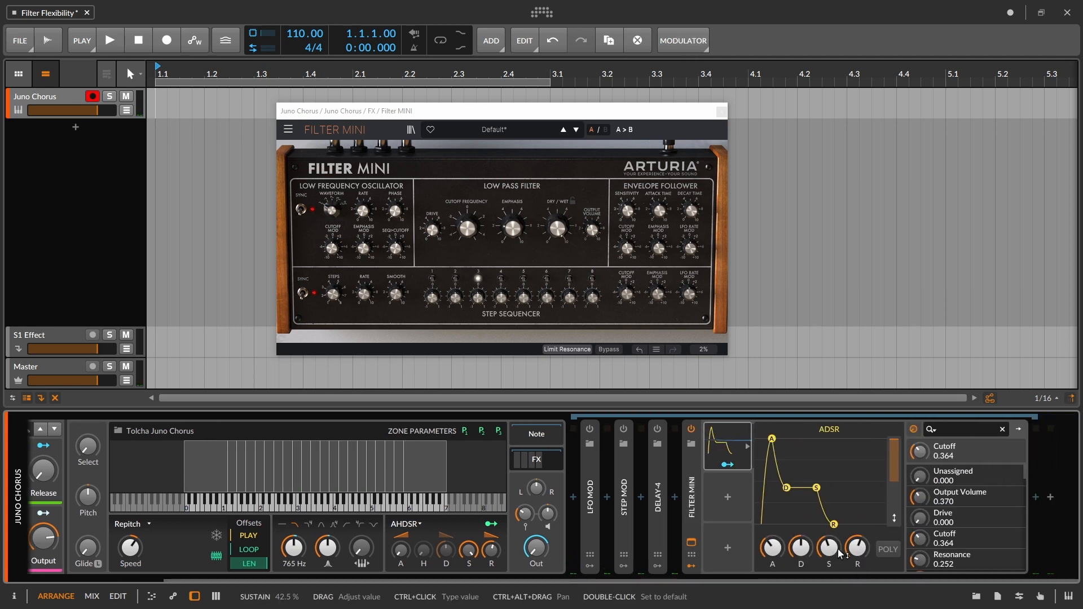
left_click_drag(829, 550, 856, 557)
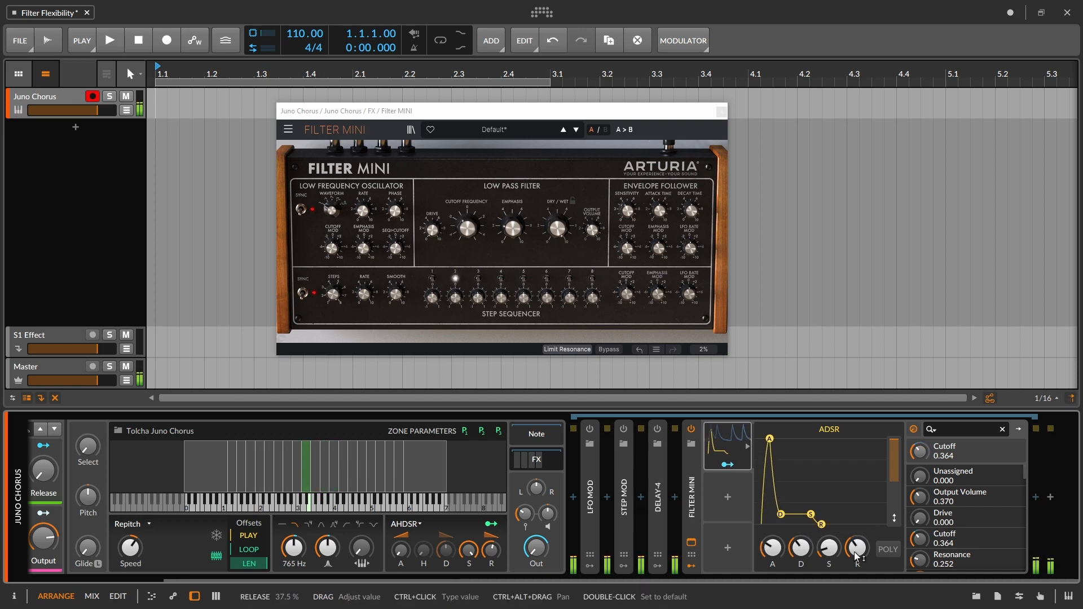
left_click_drag(507, 230, 507, 206)
left_click_drag(433, 231, 433, 206)
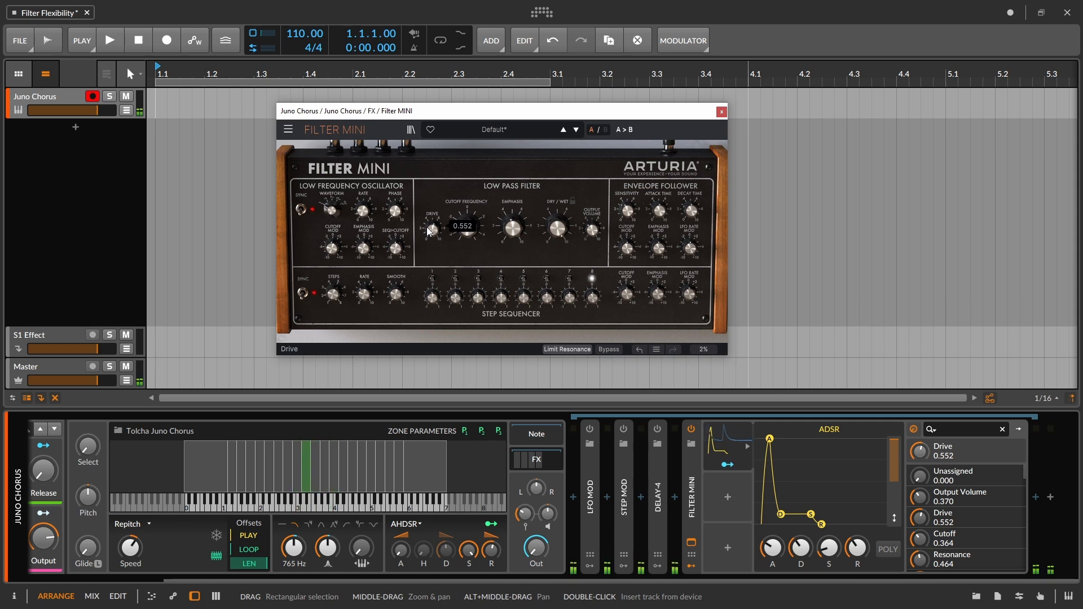
scroll(630, 524, "up", 3)
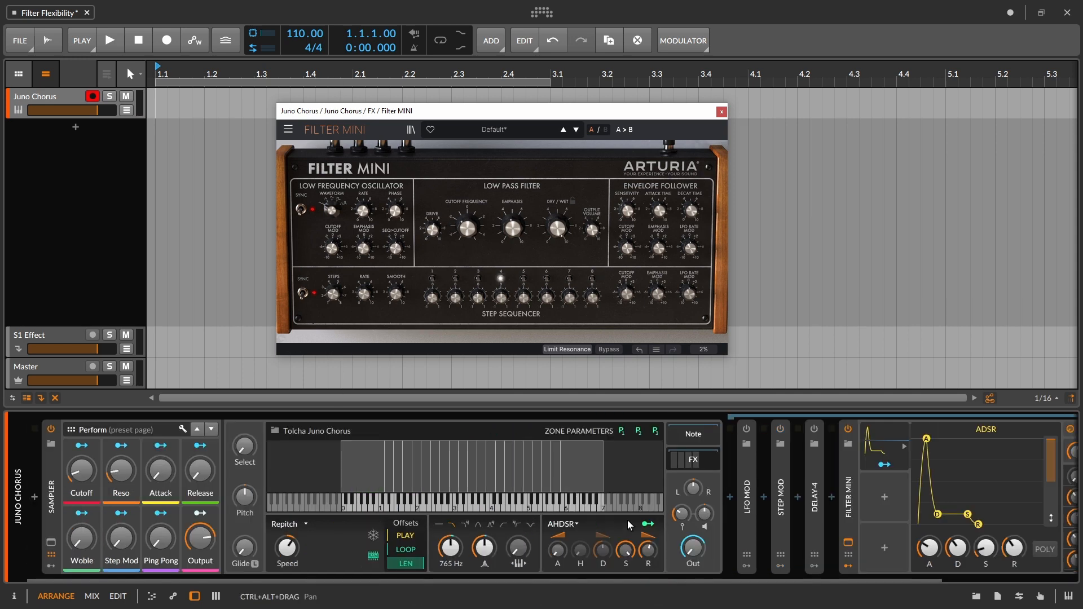
scroll(629, 525, "down", 3)
scroll(629, 524, "up", 3)
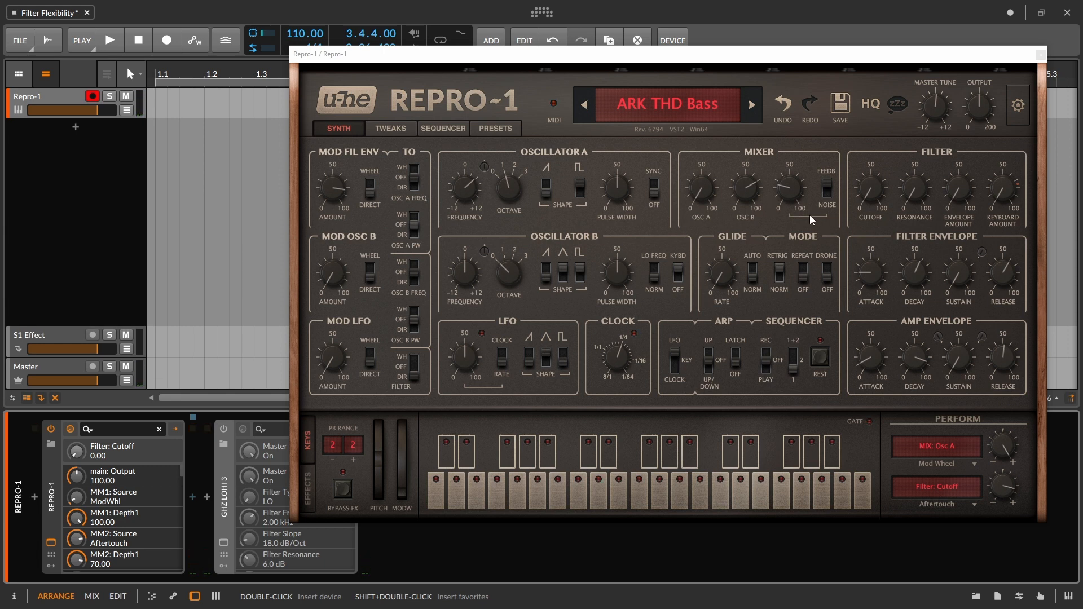
- Open Repro-1's filter cutoff fully to 100 and close the synth's window
left_click_drag(870, 185, 846, 5)
left_click(629, 566)
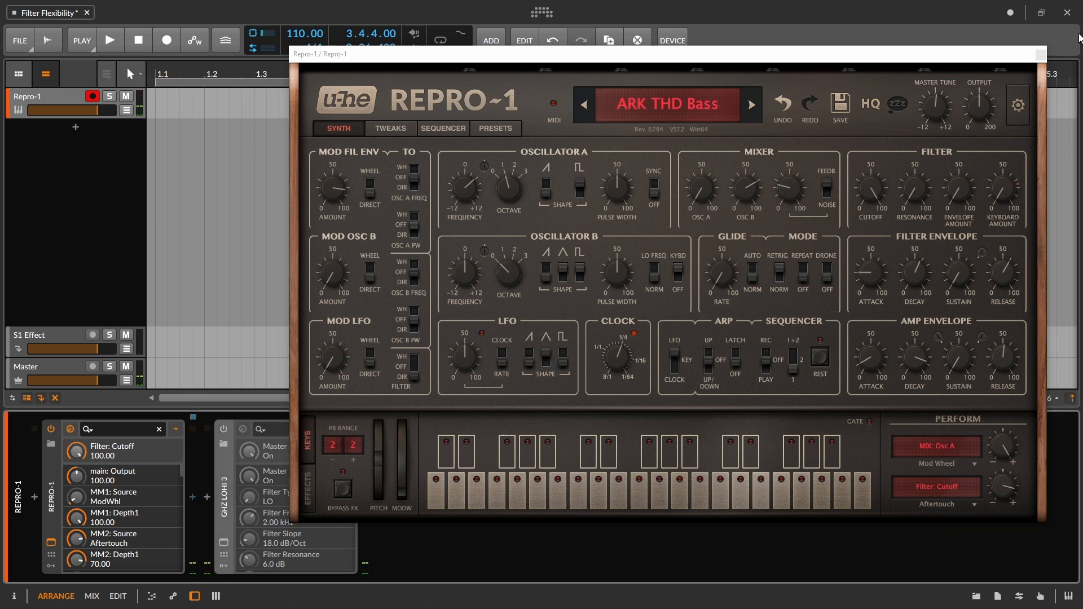
left_click(1041, 55)
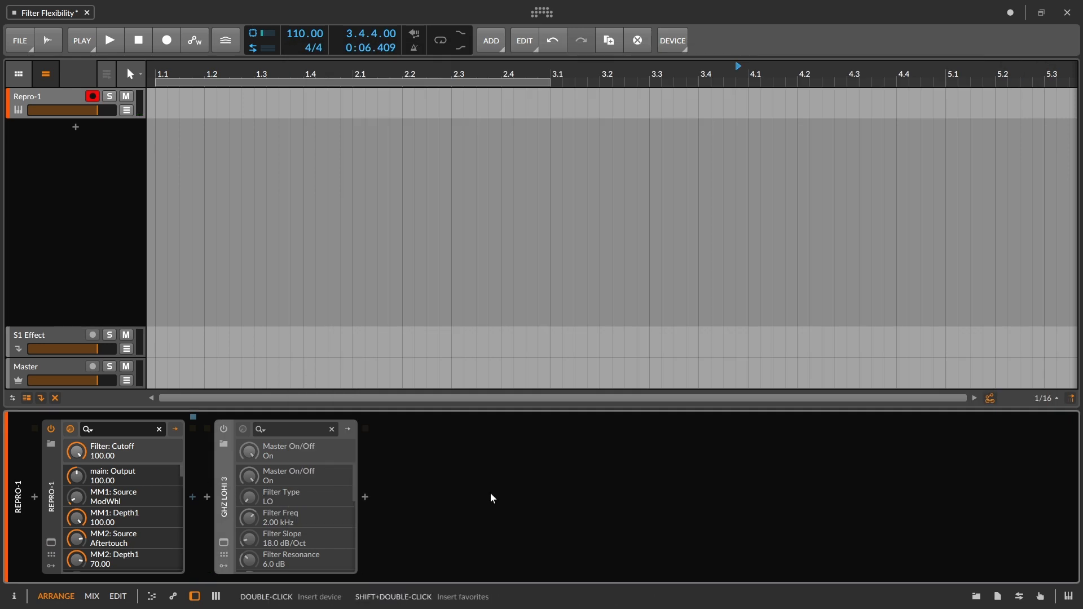
- Move the GHZ Lohi 3 device into Repro-1's FX chain and open its plug-in window
left_click_drag(225, 476, 195, 487)
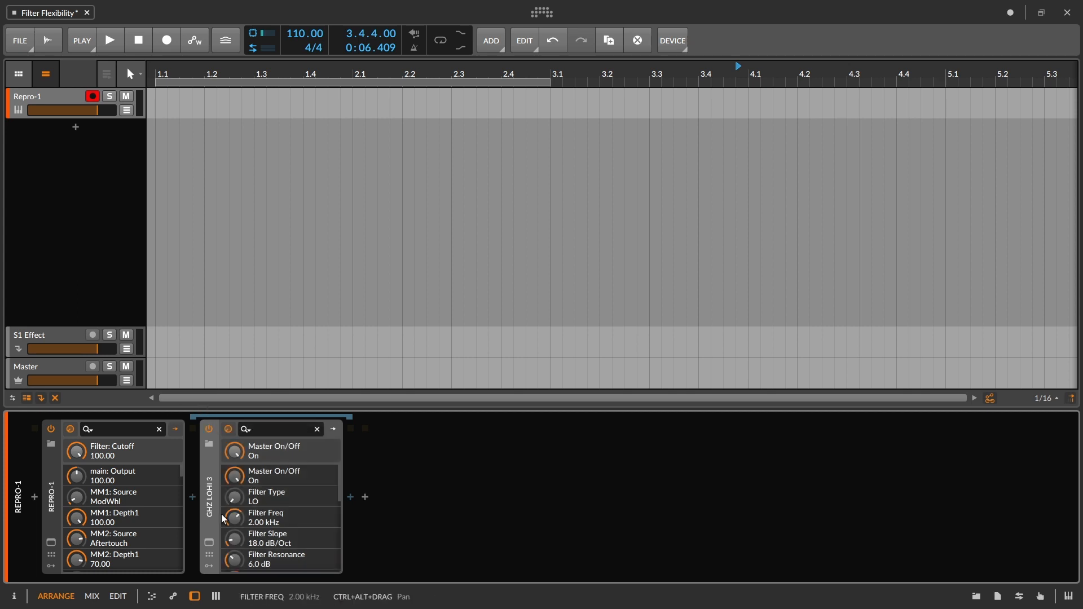
left_click(215, 538)
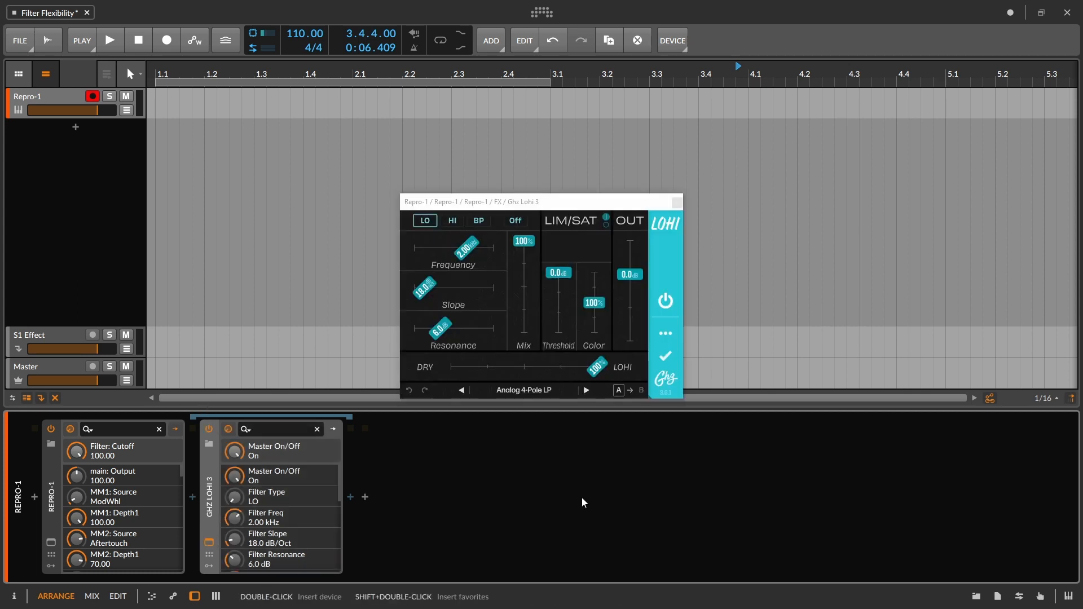
- Lower the GHZ Lohi 3 low-pass filter's frequency to 612 Hz
left_click(471, 250)
left_click_drag(470, 250, 457, 267)
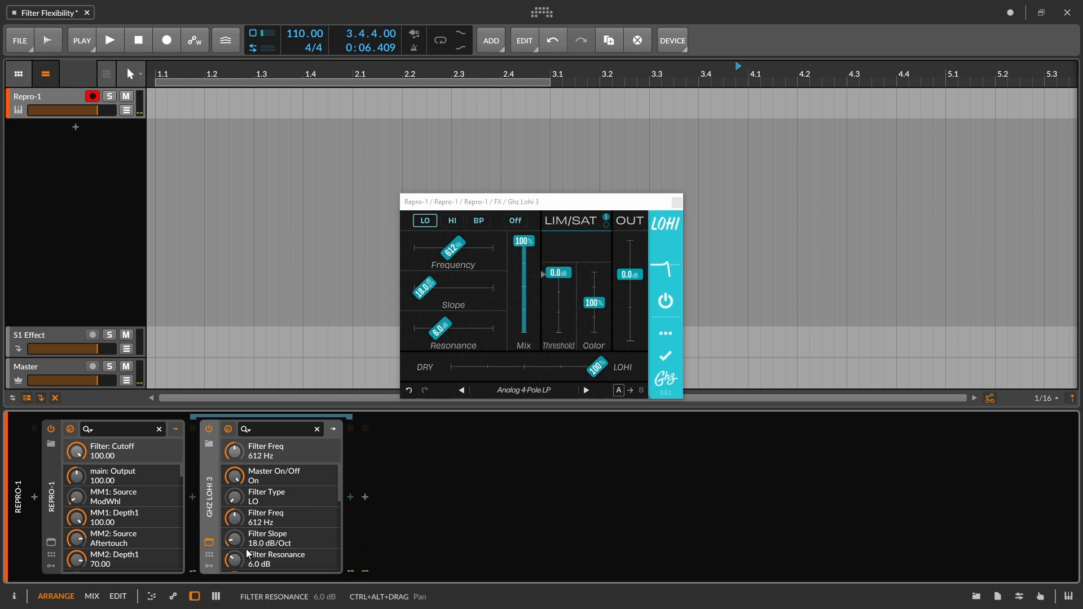
- Show the modulators of the Repro-1 device and add an ADSR modulator in its first slot
left_click(209, 565)
left_click(208, 569)
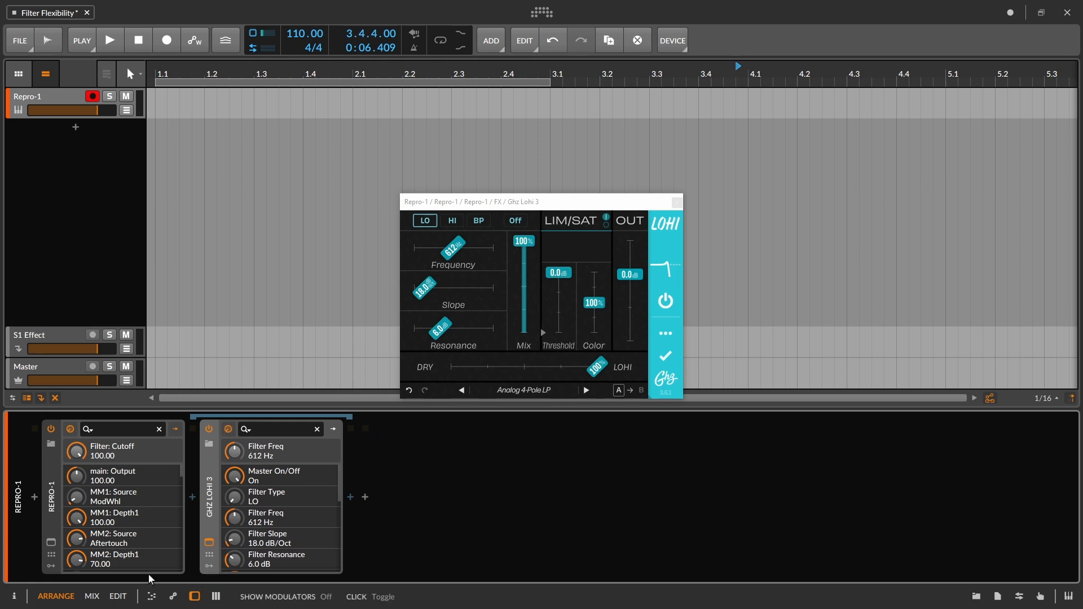
left_click(50, 567)
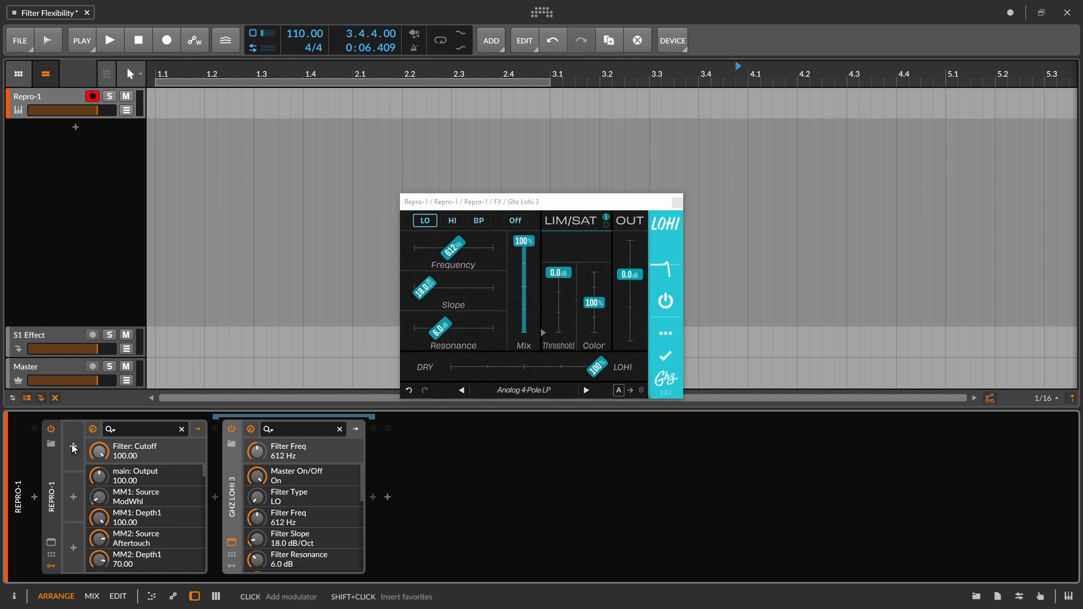
left_click(74, 447)
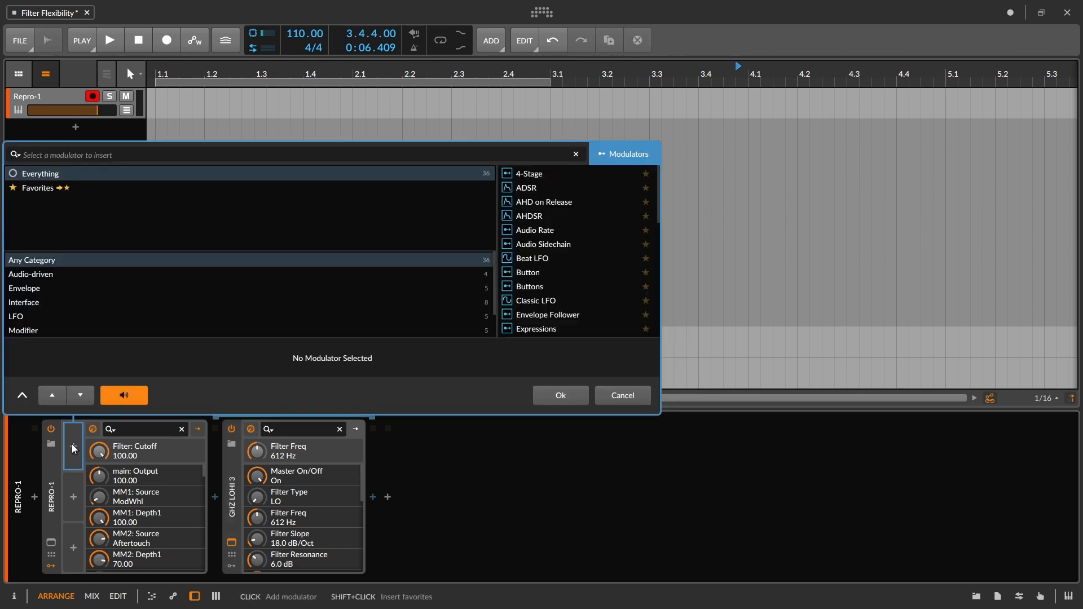
left_click(524, 176)
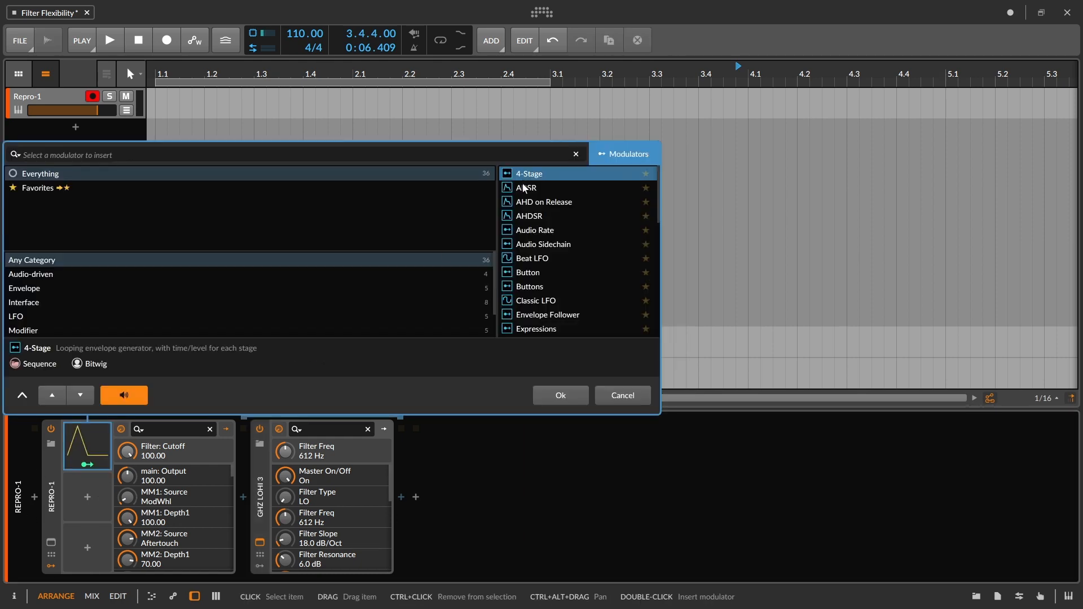
left_click(524, 187)
left_click(561, 396)
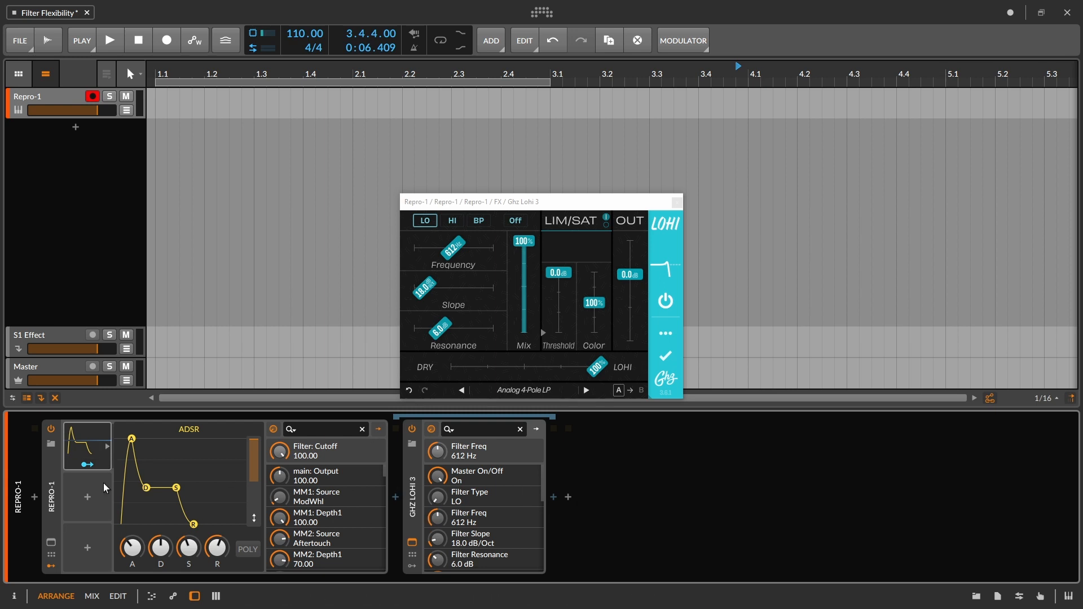
- Assign the ADSR to GHZ Lohi 3's Filter Freq with a positive amount and lower the envelope's sustain
left_click(85, 464)
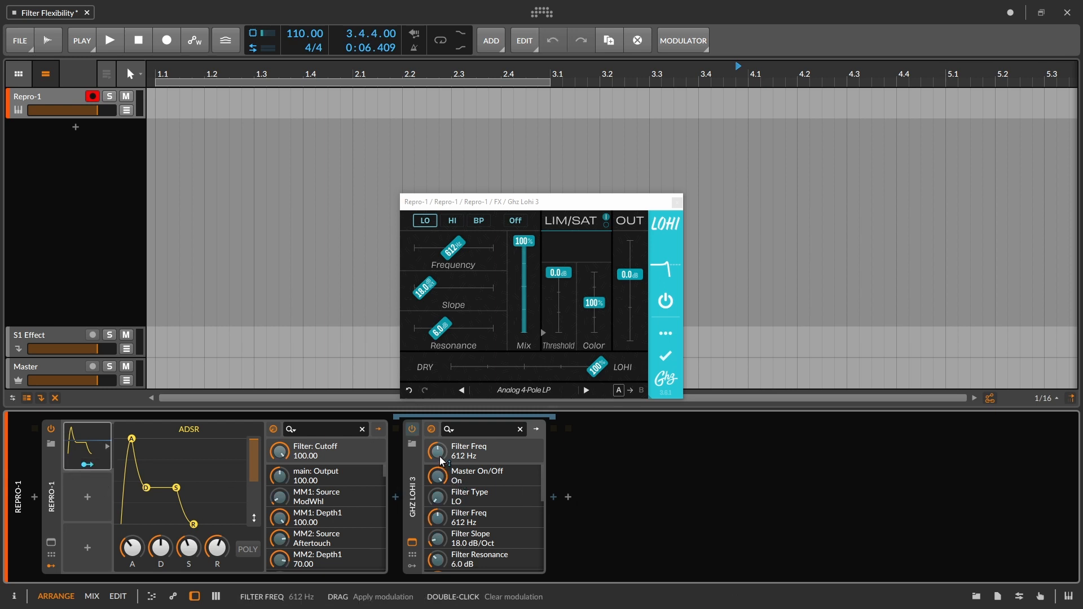
left_click_drag(438, 449, 437, 440)
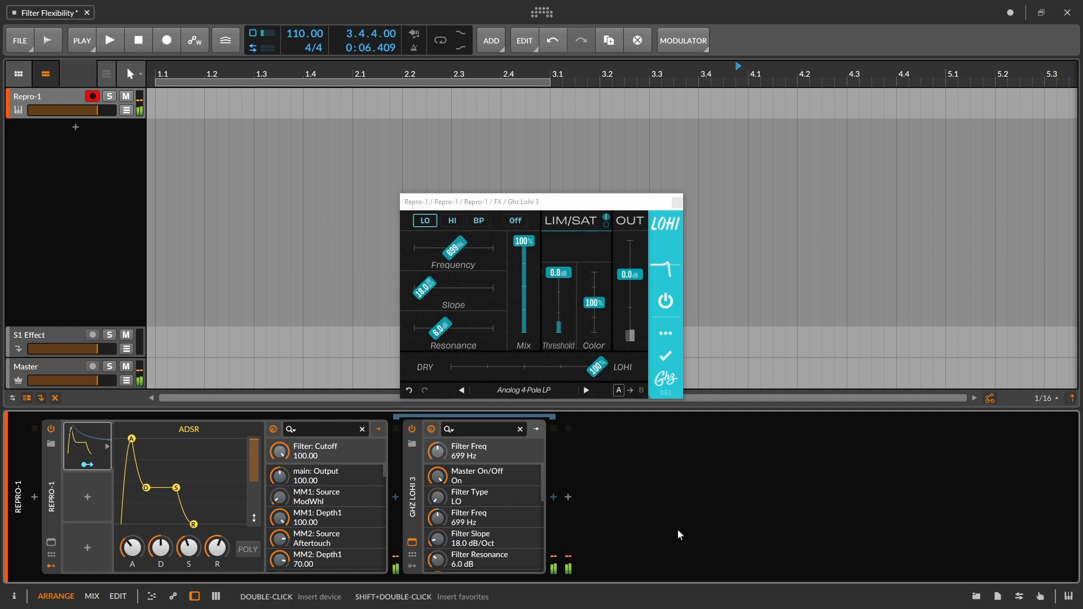
left_click_drag(176, 488, 176, 509)
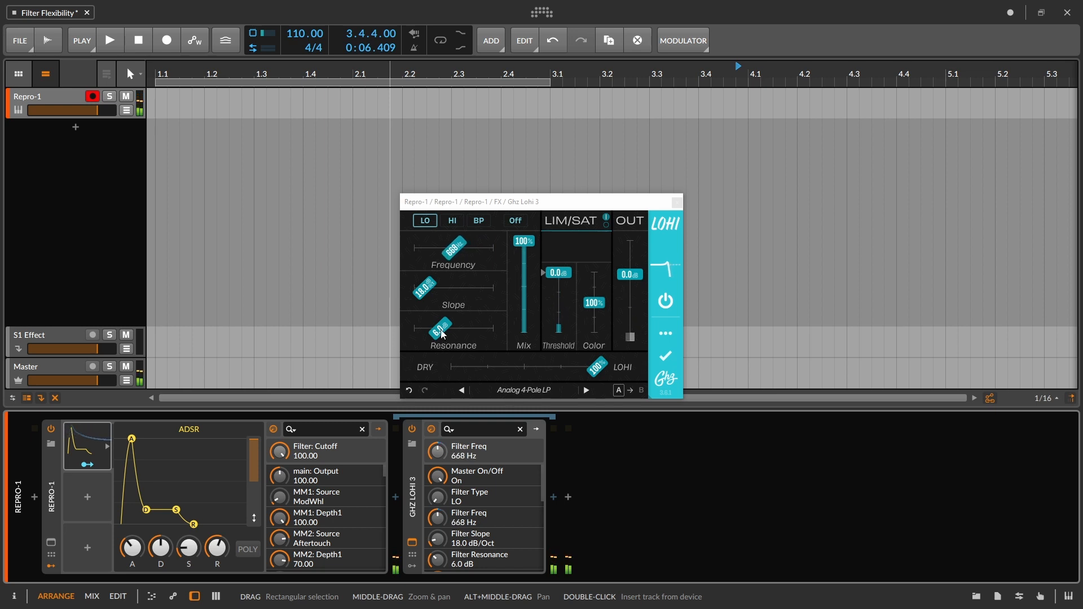
- Set Lohi's resonance to 13.0 dB, its Lim/Sat color to 75% and the Lim/Sat threshold to -11.0 dB
left_click_drag(443, 332, 471, 341)
mouse_move(594, 303)
left_mouse_down()
mouse_move(596, 271)
mouse_move(594, 310)
left_mouse_up()
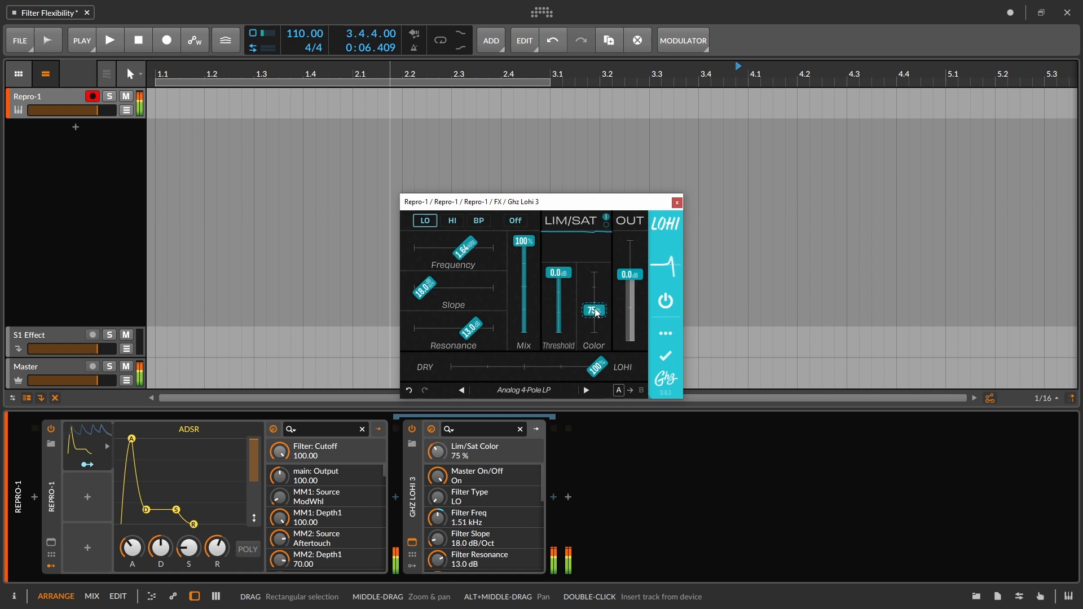
left_click(606, 223)
left_click(607, 223)
left_click_drag(558, 273, 562, 294)
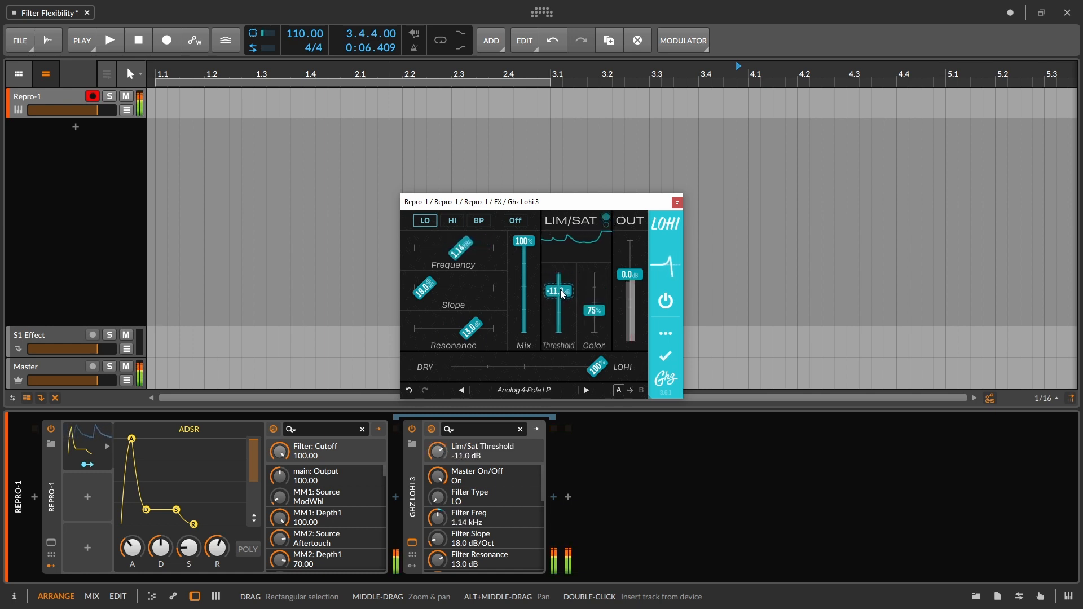
- Take the focus off Lohi's threshold field and close the plug-in window
type("k")
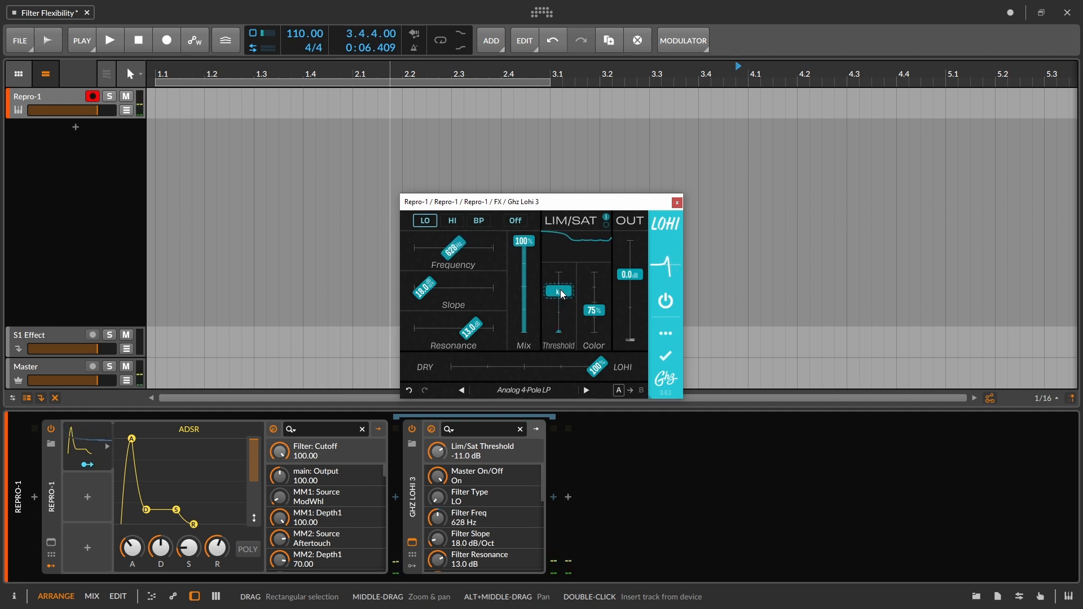
left_click(739, 467)
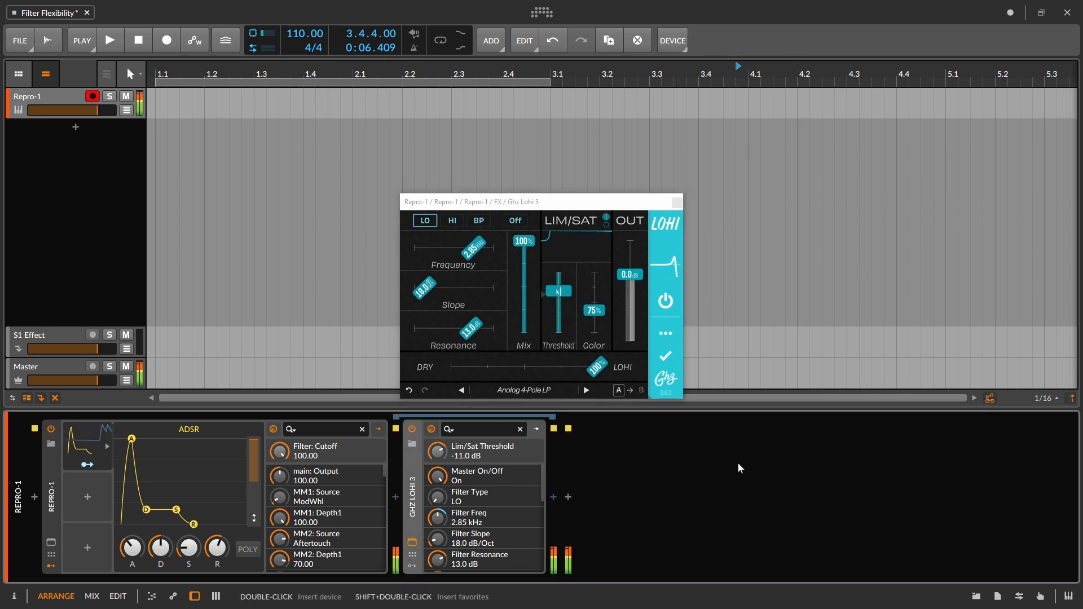
left_click(677, 202)
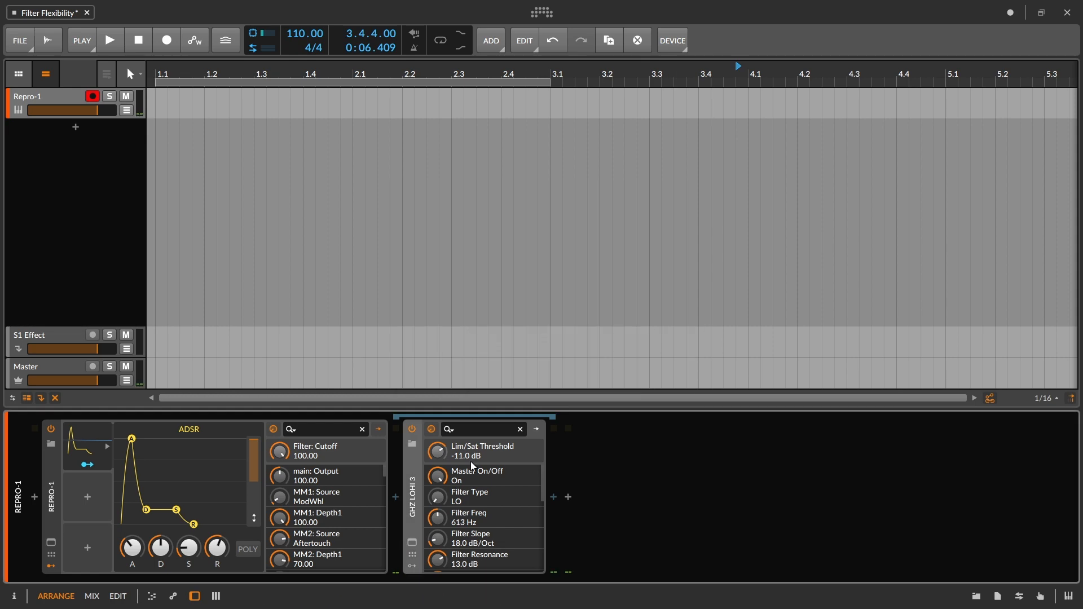